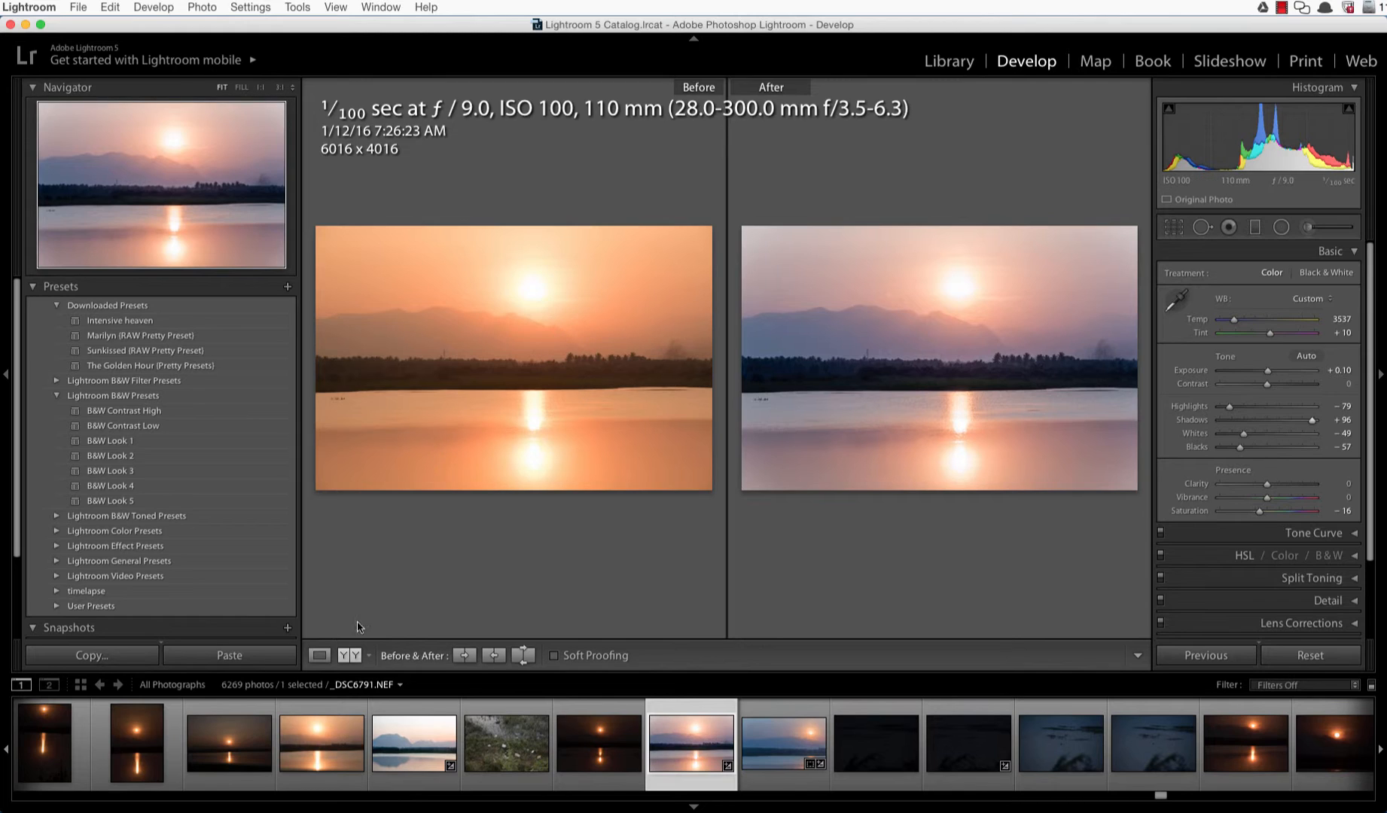
Step: Switch to the single-photo view and reset the sunset photo's develop settings
left_click(320, 657)
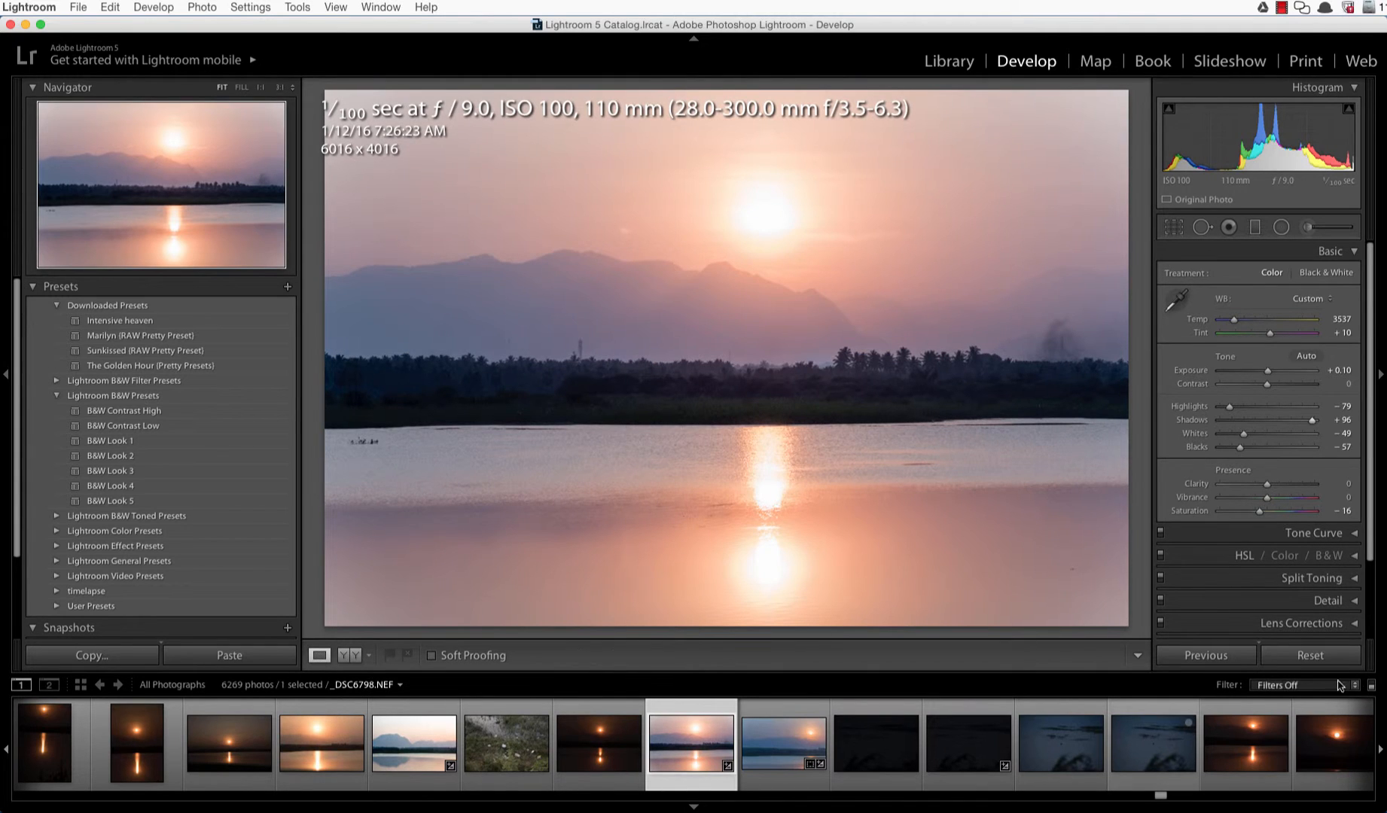
left_click(1213, 661)
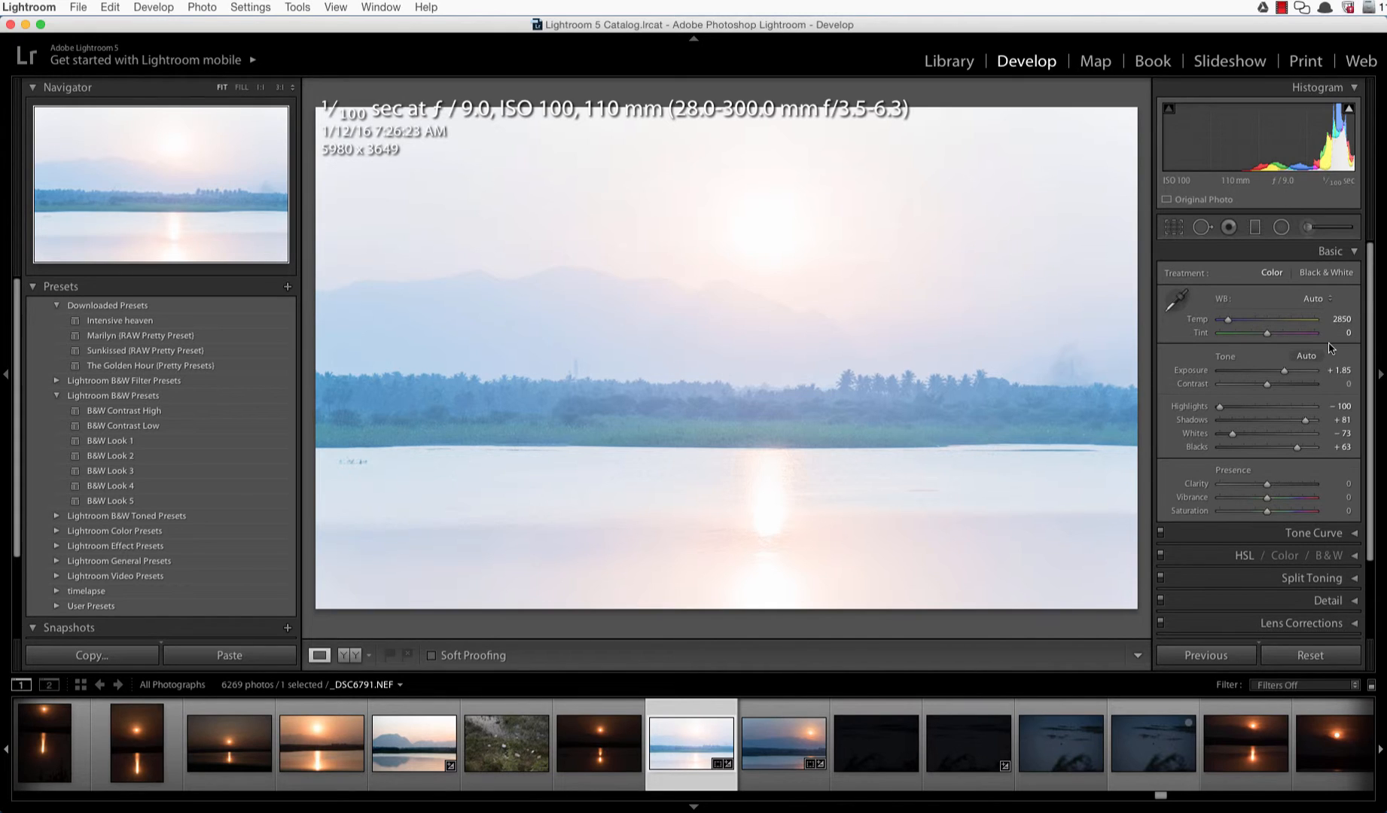
left_click(1299, 661)
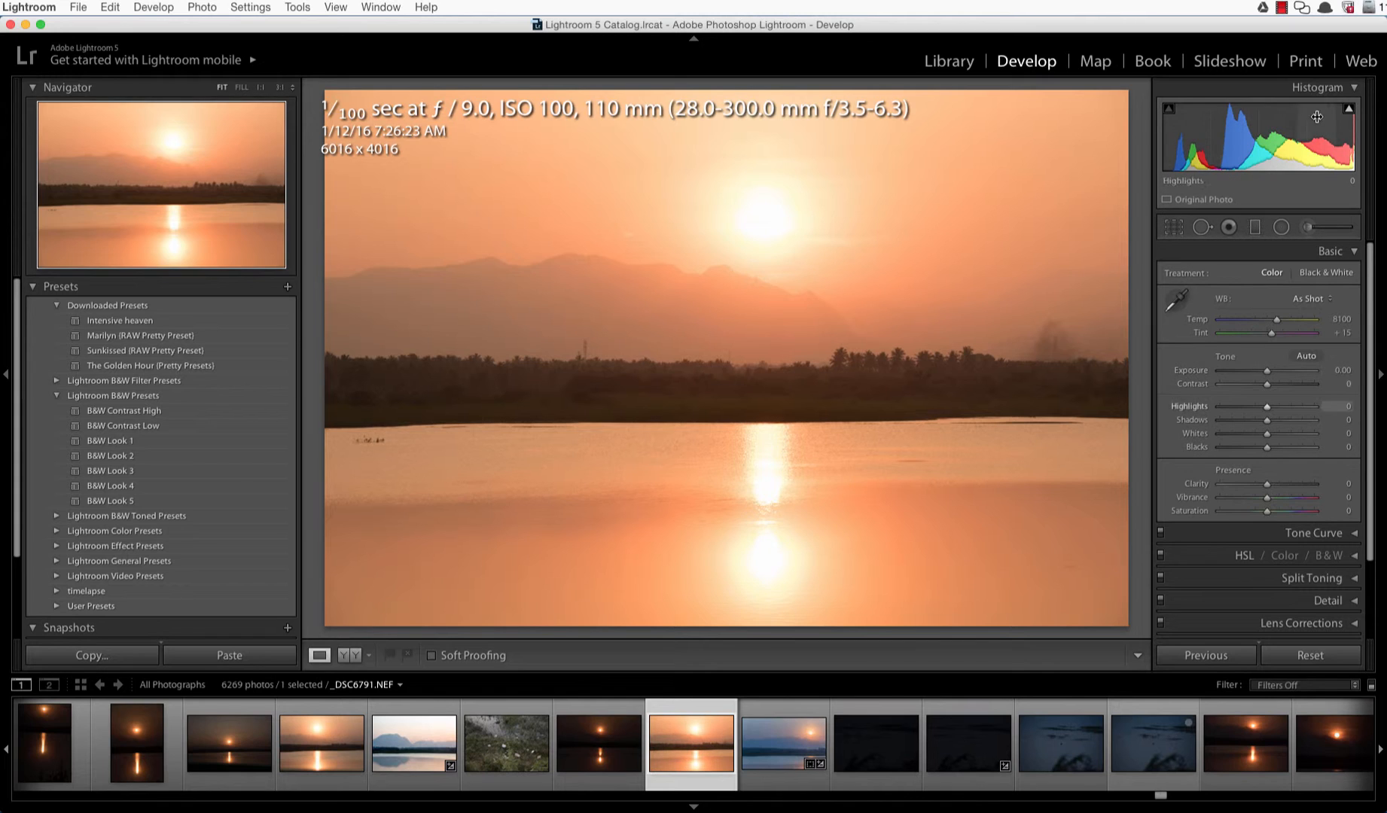
Step: Check the highlight clipping warning and set the white balance preset to Daylight
mouse_move(1350, 112)
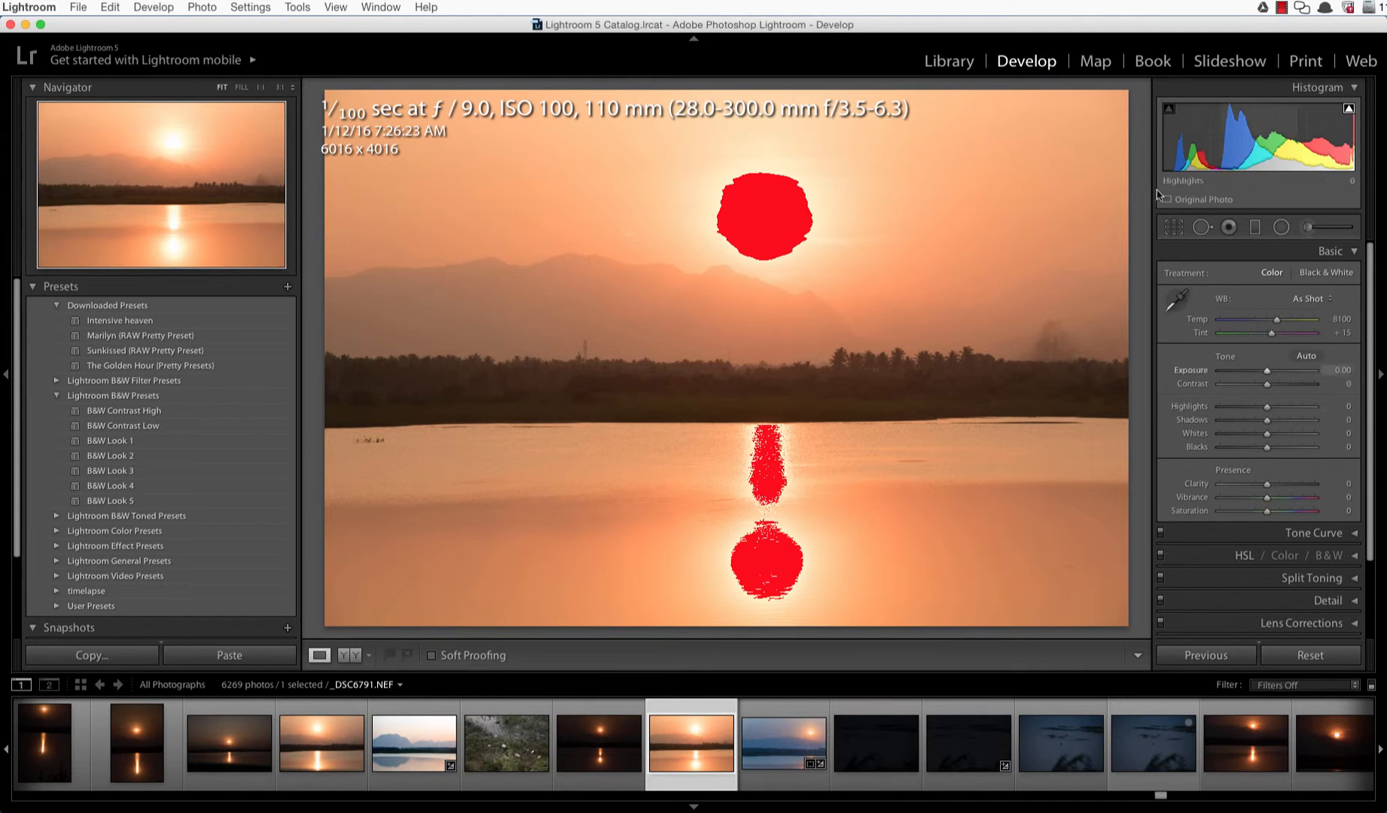
left_click(1349, 110)
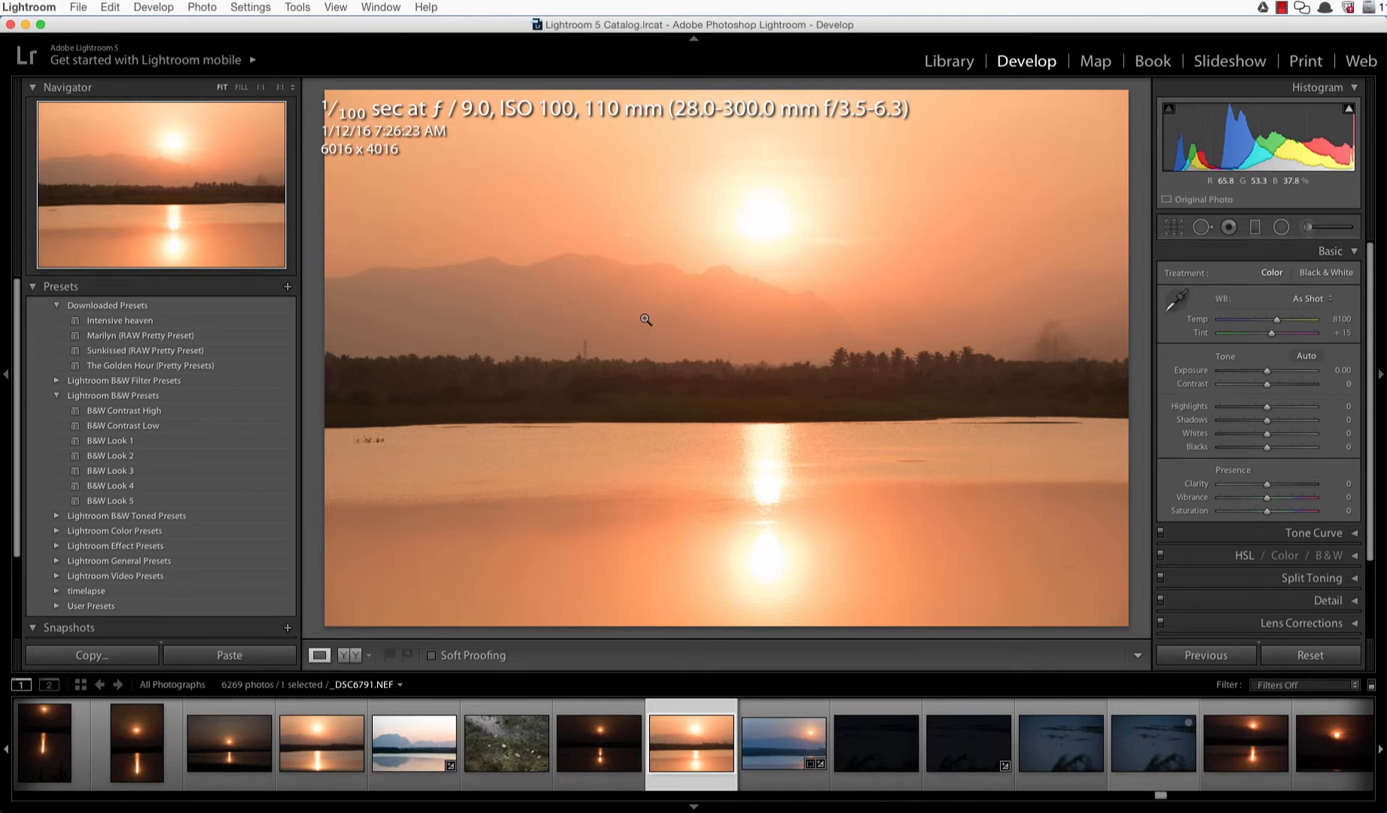
left_click(1315, 301)
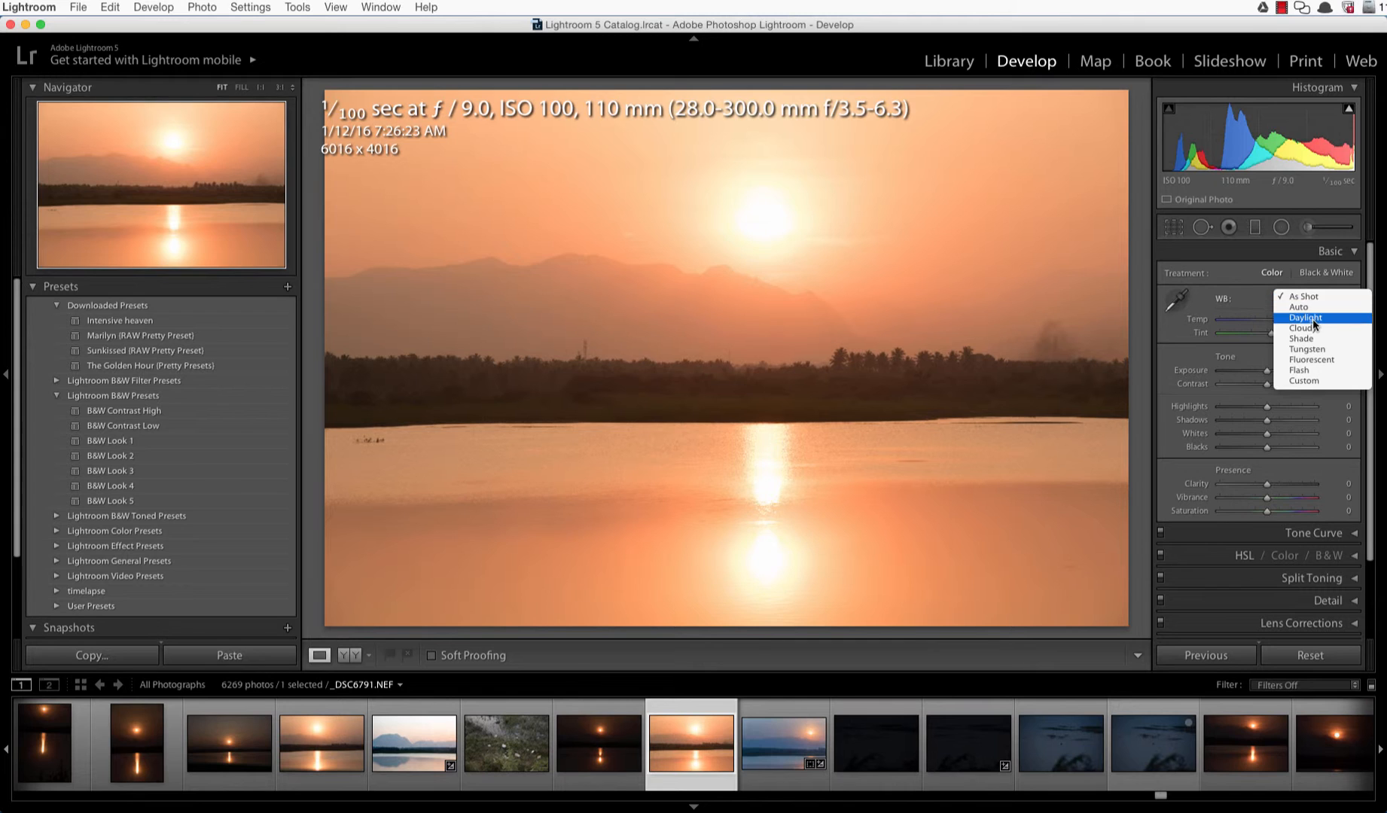
left_click(1312, 318)
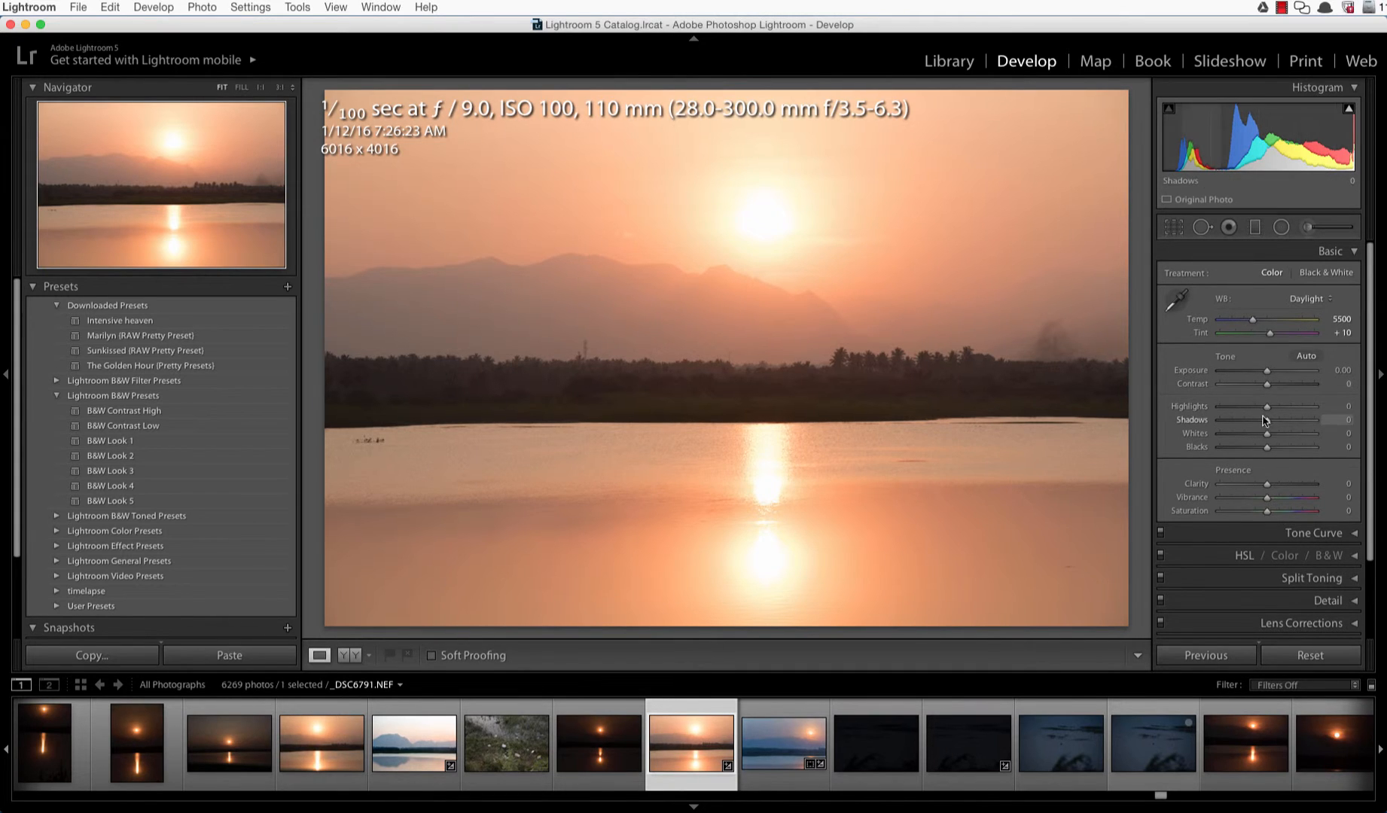
Step: Lower Highlights to -53 and raise Shadows to +66, zooming in to check the treeline
mouse_move(1268, 408)
left_mouse_down()
mouse_move(1222, 413)
mouse_move(1243, 414)
left_mouse_up()
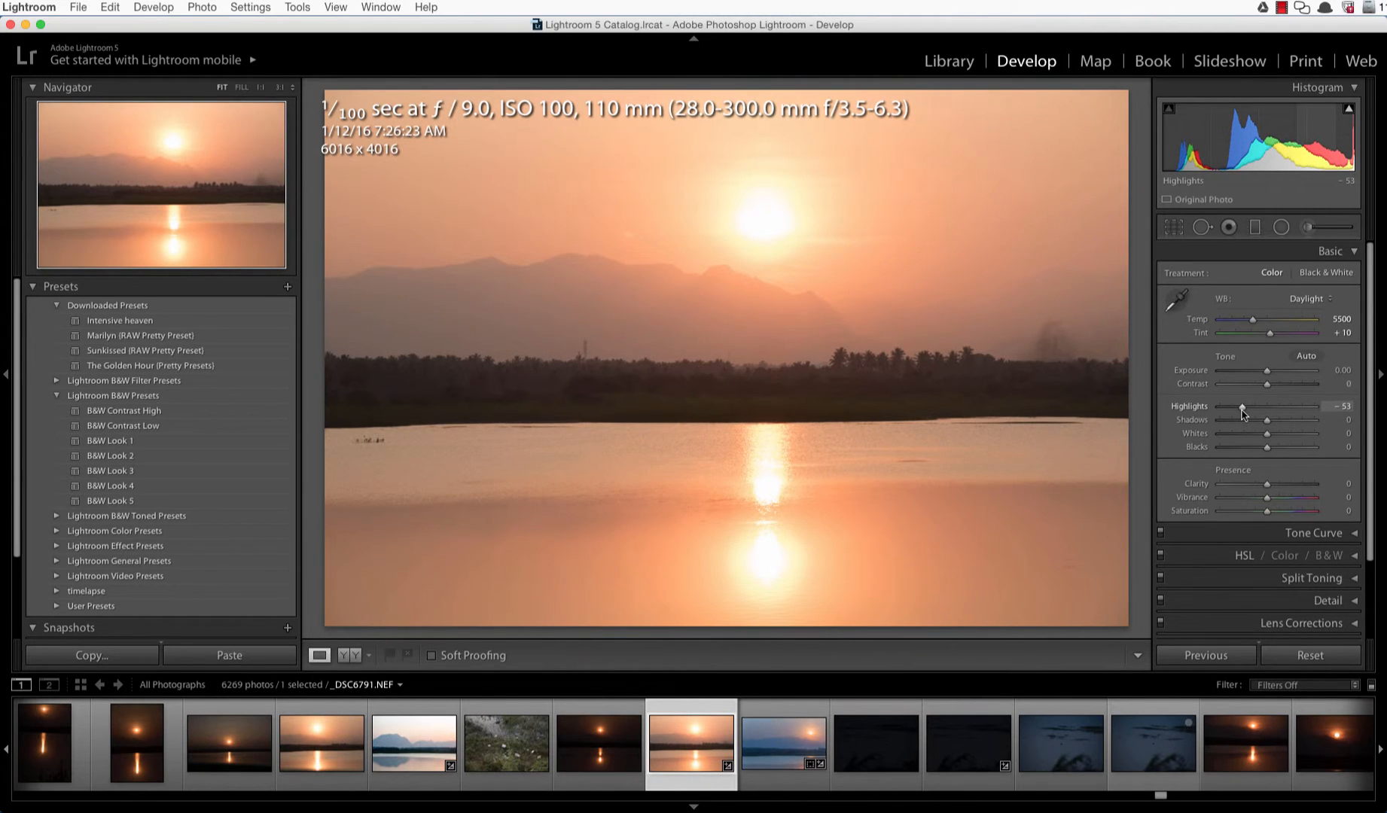
mouse_move(1267, 420)
left_mouse_down()
mouse_move(1297, 425)
mouse_move(1269, 424)
left_mouse_up()
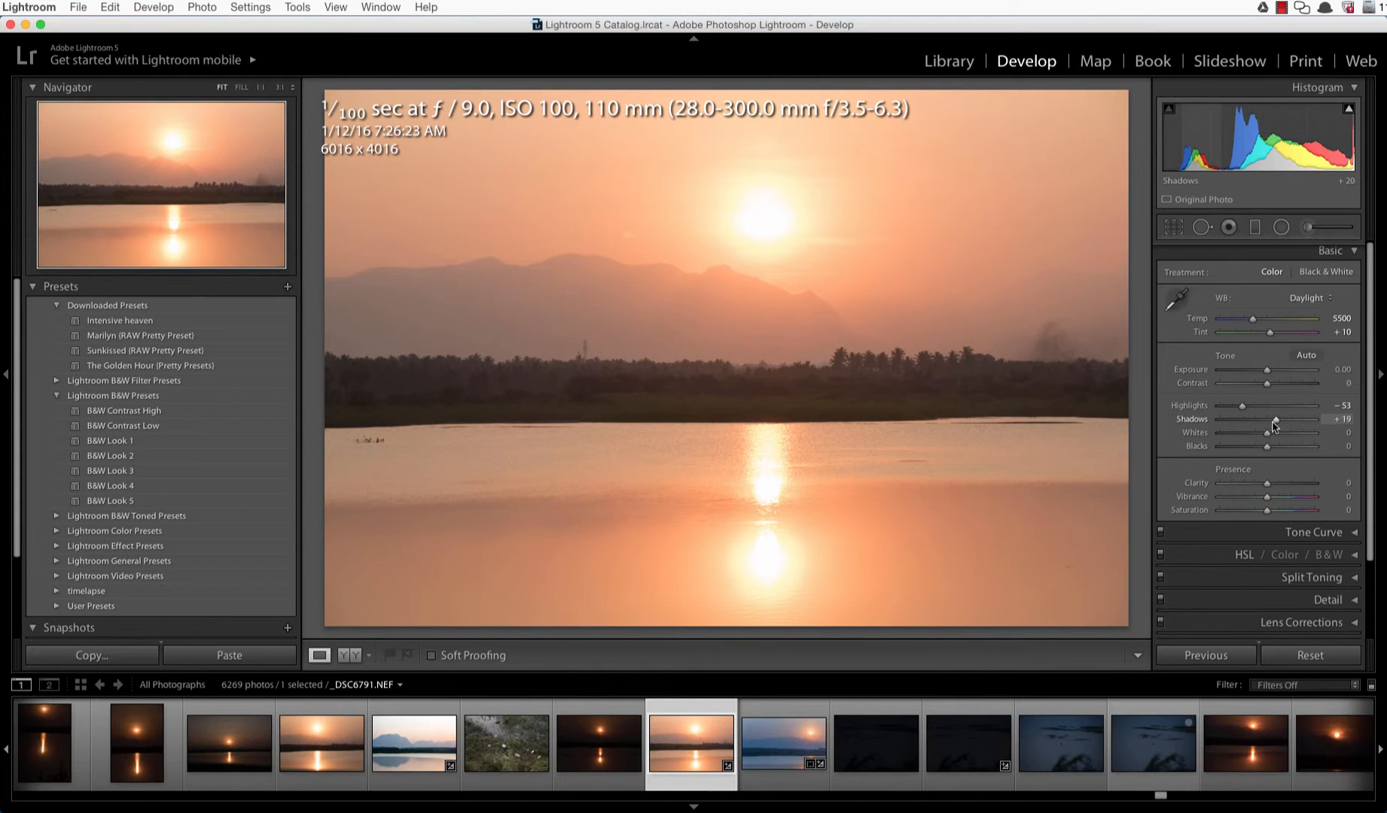
left_click(651, 399)
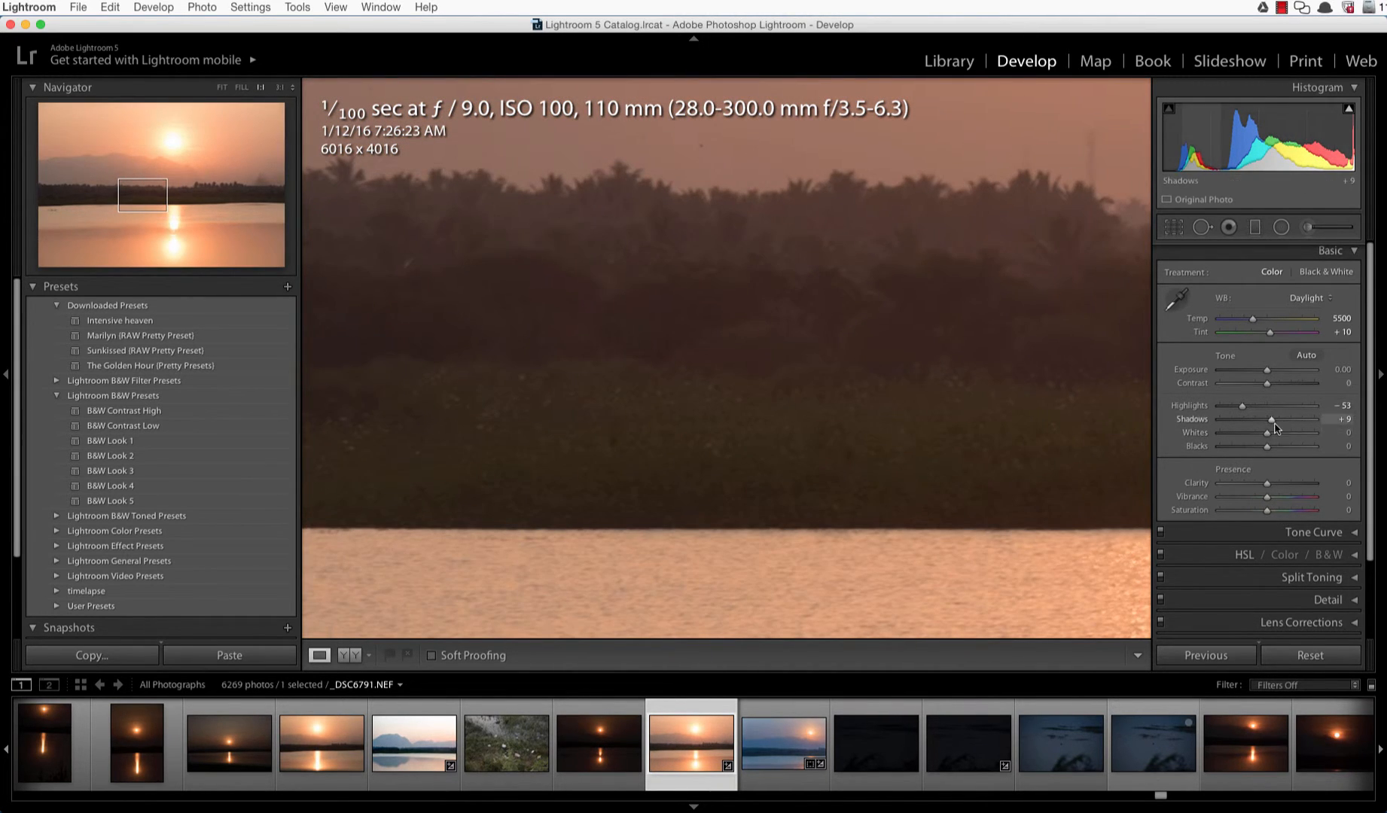
mouse_move(1272, 422)
left_mouse_down()
mouse_move(1314, 423)
mouse_move(1296, 423)
left_mouse_up()
left_click(757, 373)
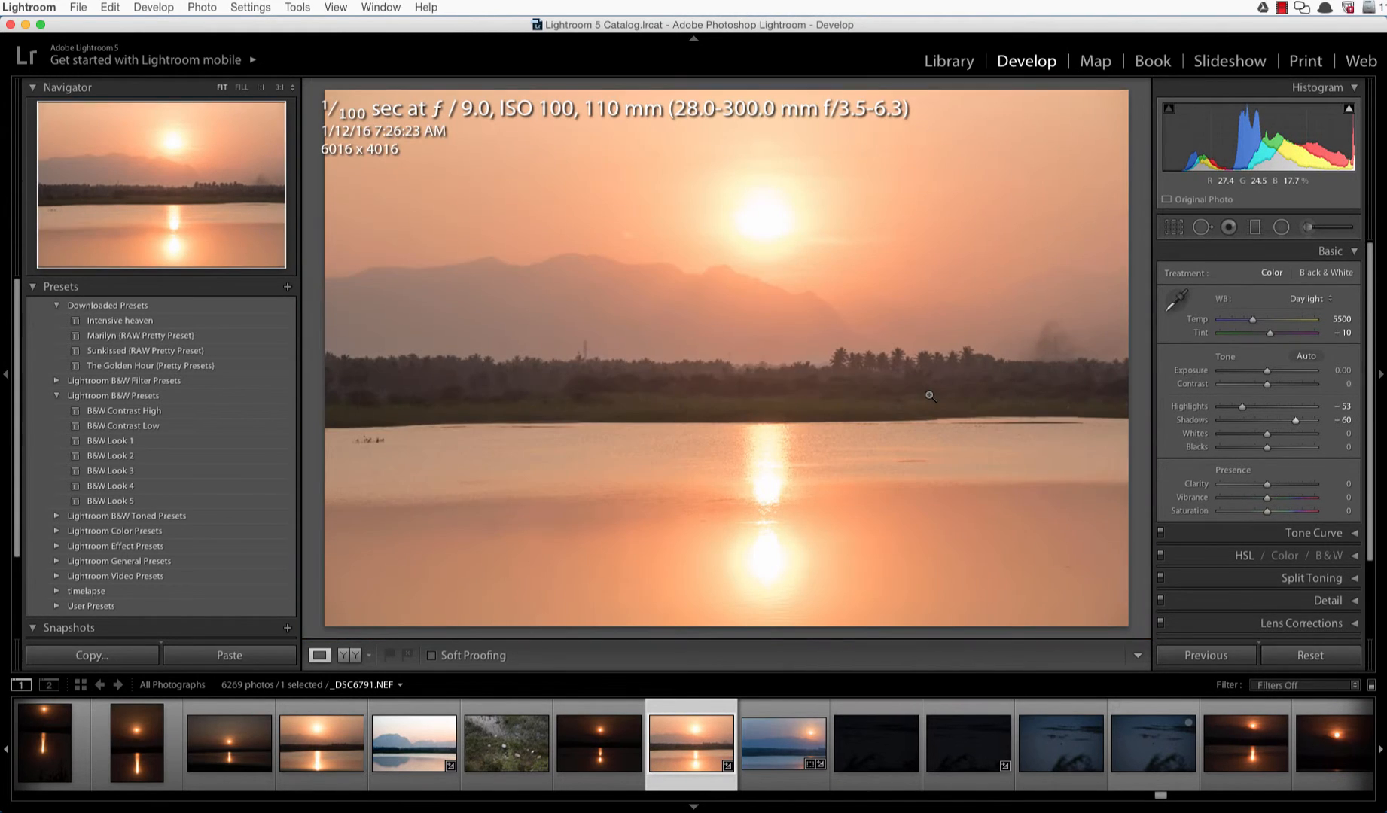
left_click_drag(1295, 422, 1299, 424)
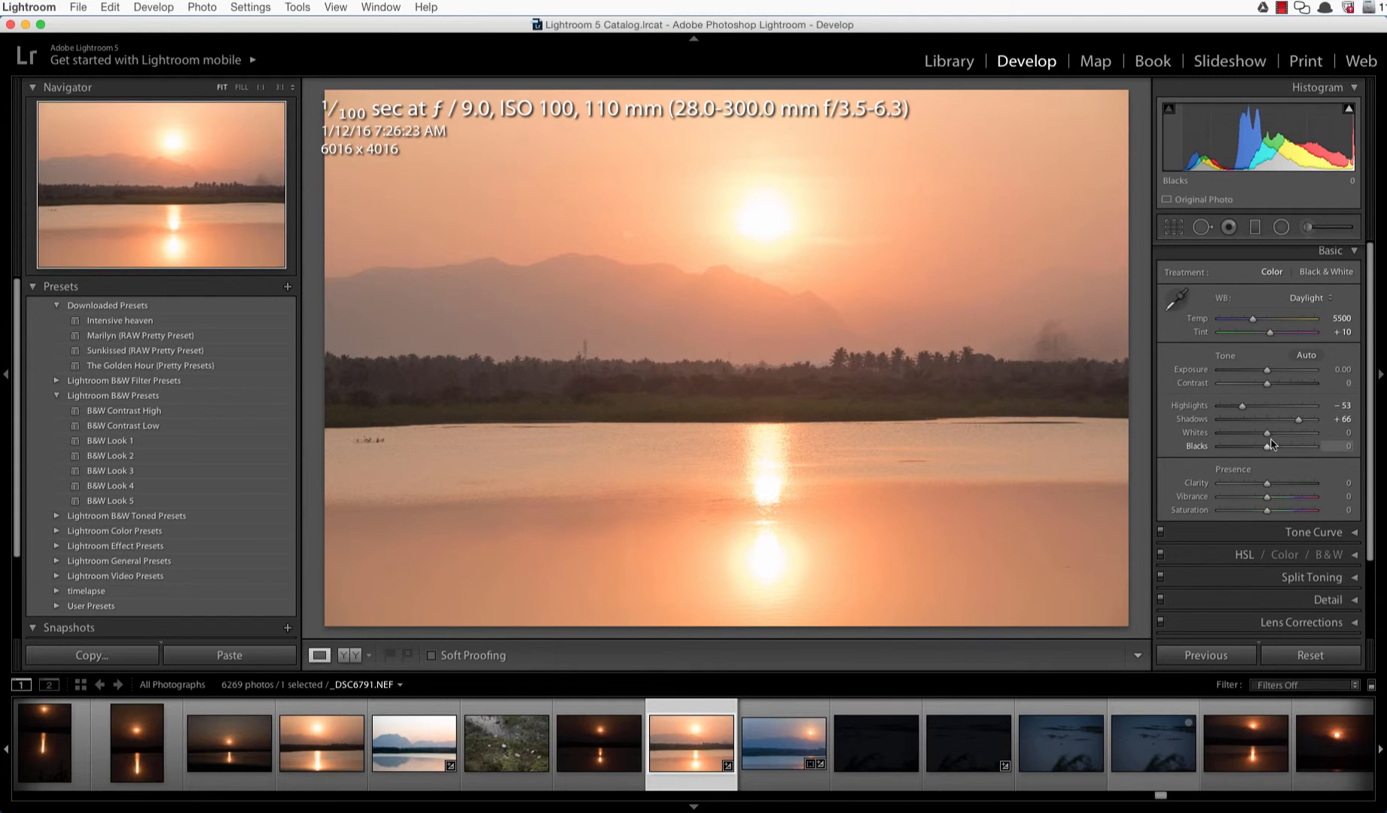
Step: Set Whites to -42 and Blacks to -51 while watching the clipping preview
mouse_move(1270, 439)
left_mouse_down()
mouse_move(1218, 442)
mouse_move(1245, 440)
left_mouse_up()
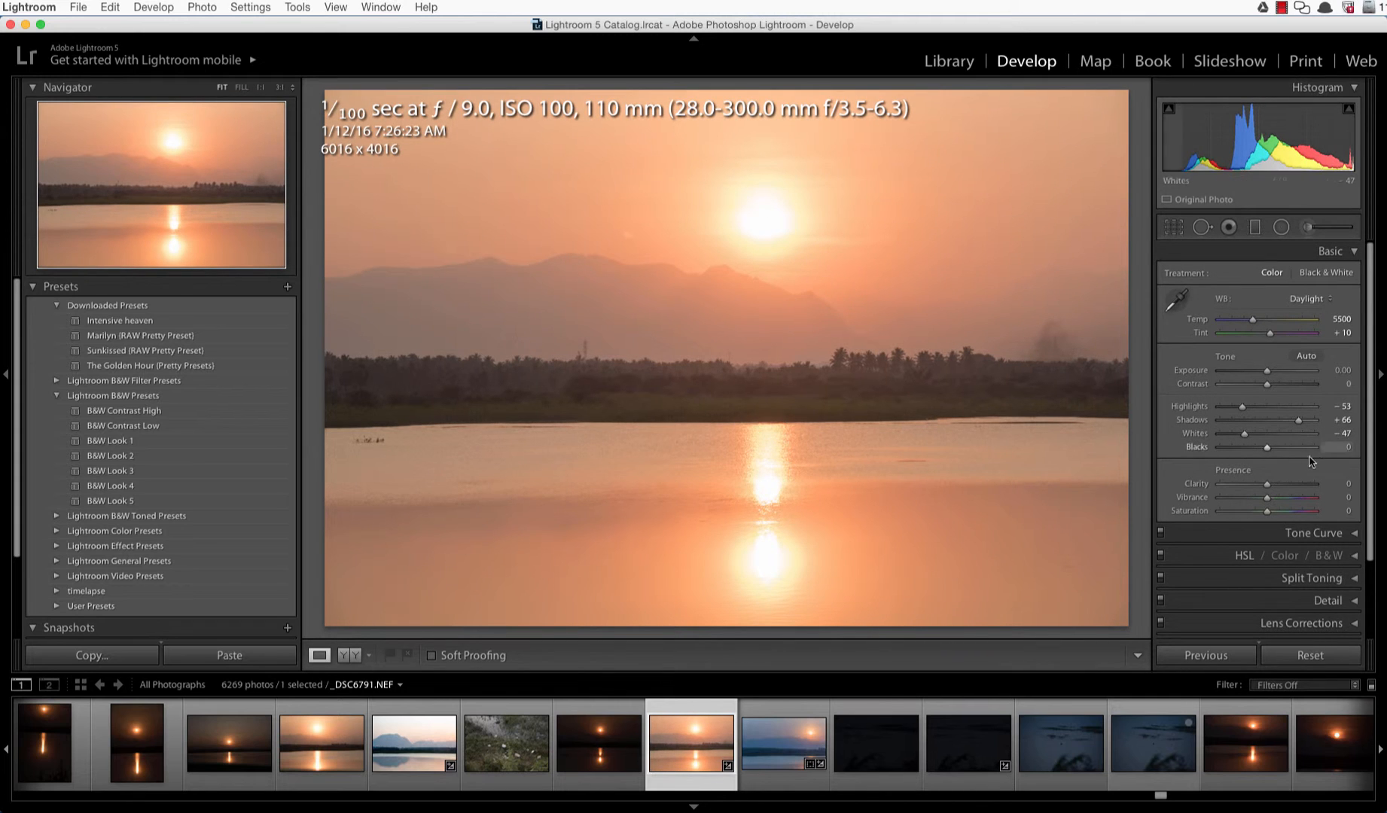
left_click_drag(1246, 438, 1248, 439)
left_click_drag(1268, 451, 1241, 451)
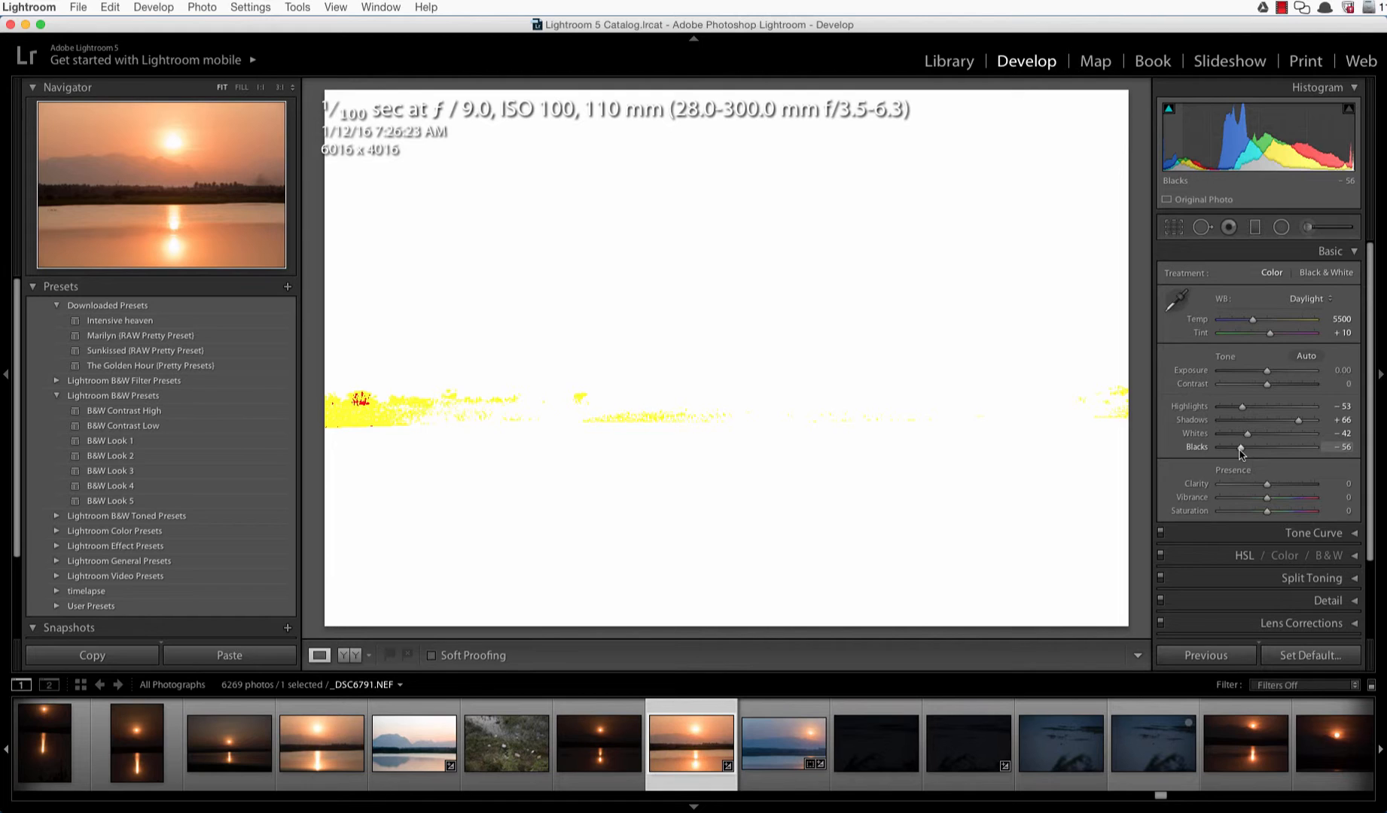
left_click_drag(1240, 451, 1244, 450)
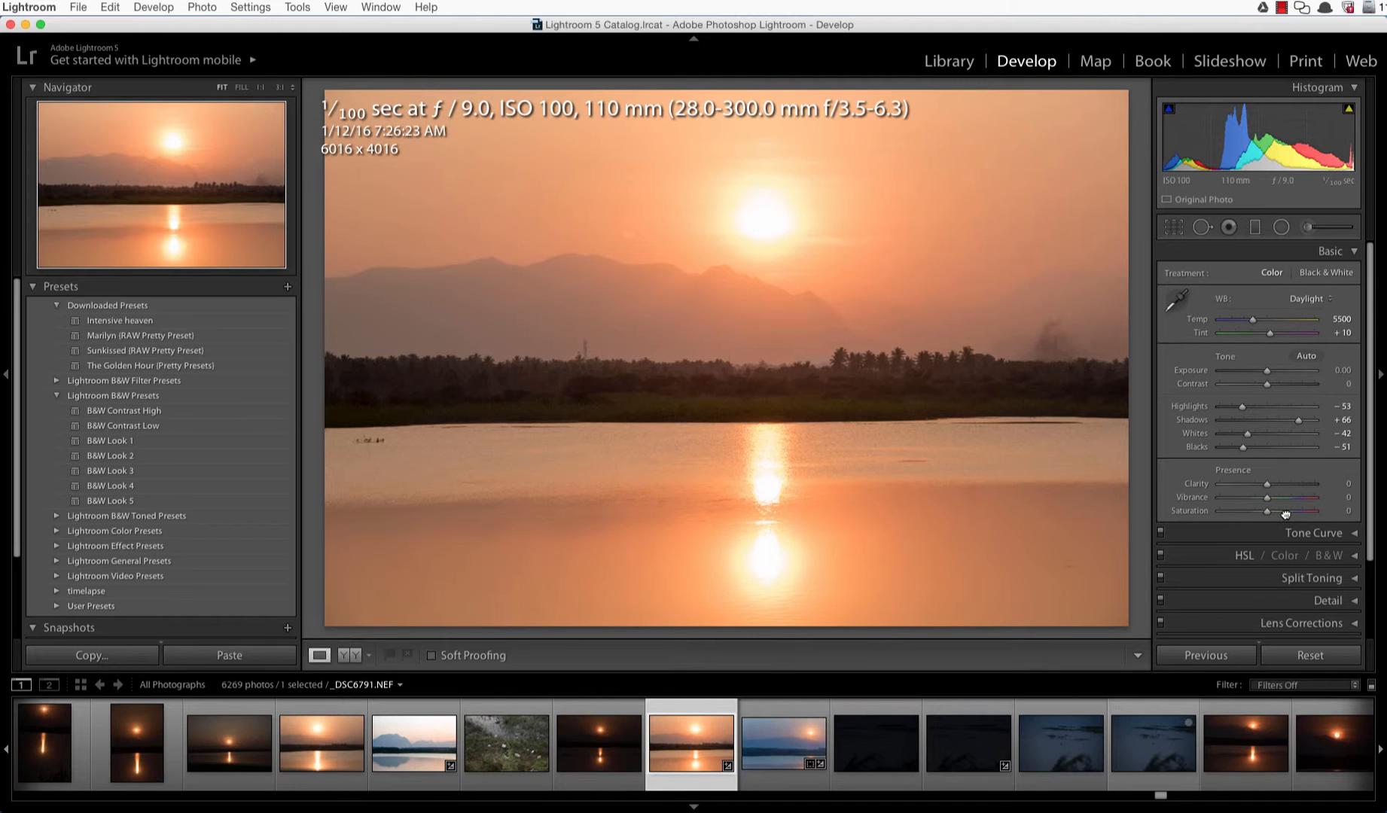
Step: Lower Saturation to -18 and collapse the Basic panel
mouse_move(1267, 514)
left_mouse_down()
mouse_move(1278, 514)
mouse_move(1260, 517)
left_mouse_up()
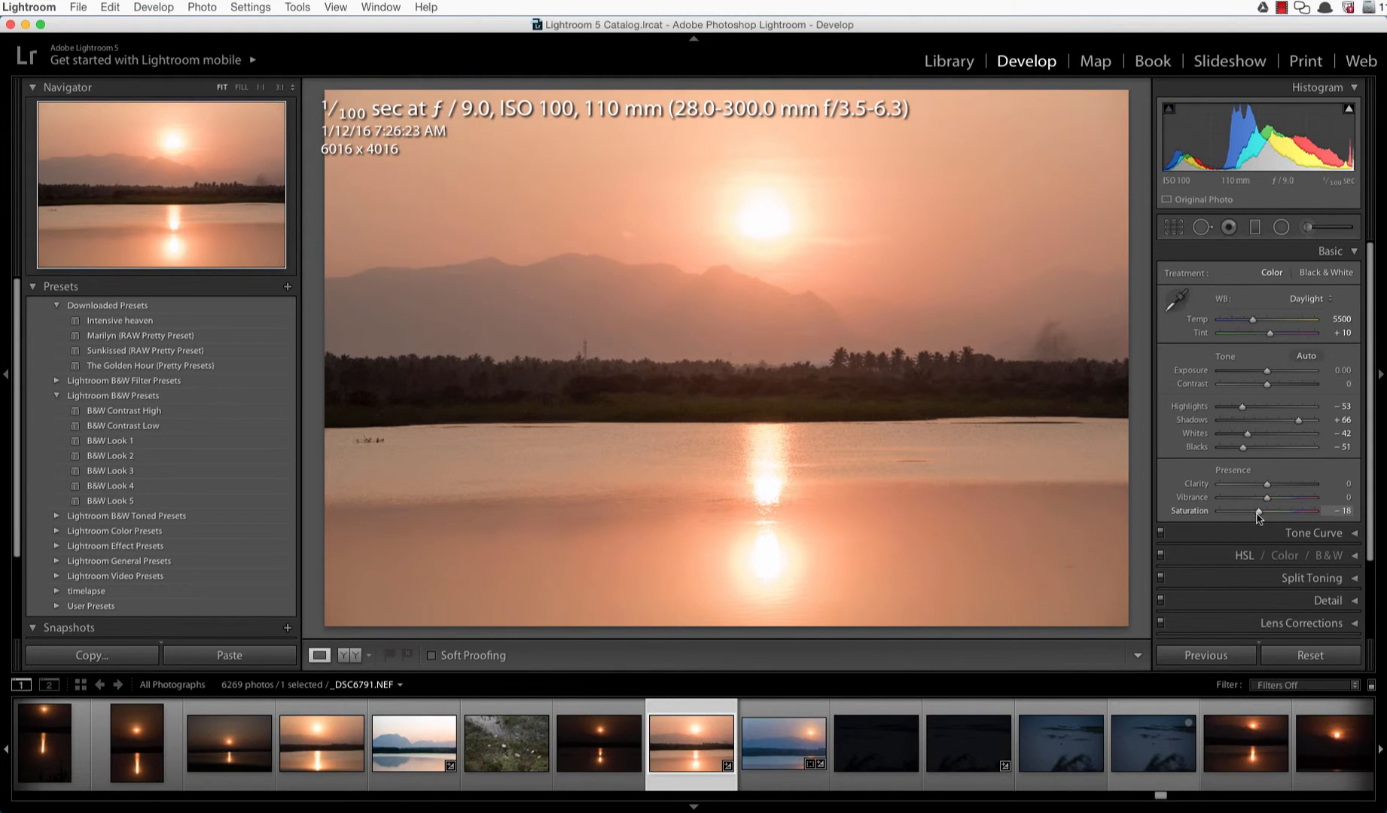
left_click(1303, 258)
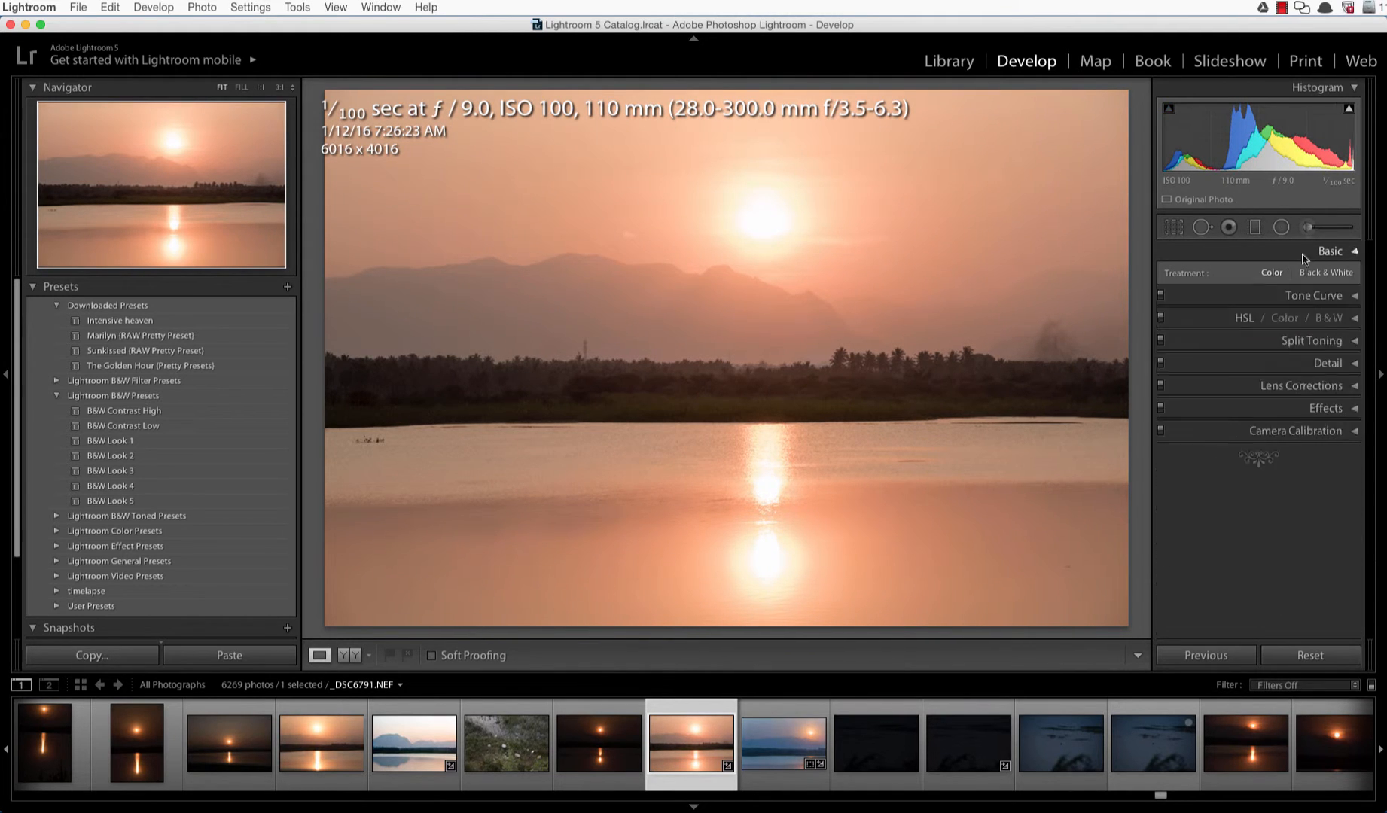
Step: In the Tone Curve, raise Lights to +21 and lower Darks to -11
left_click(1307, 273)
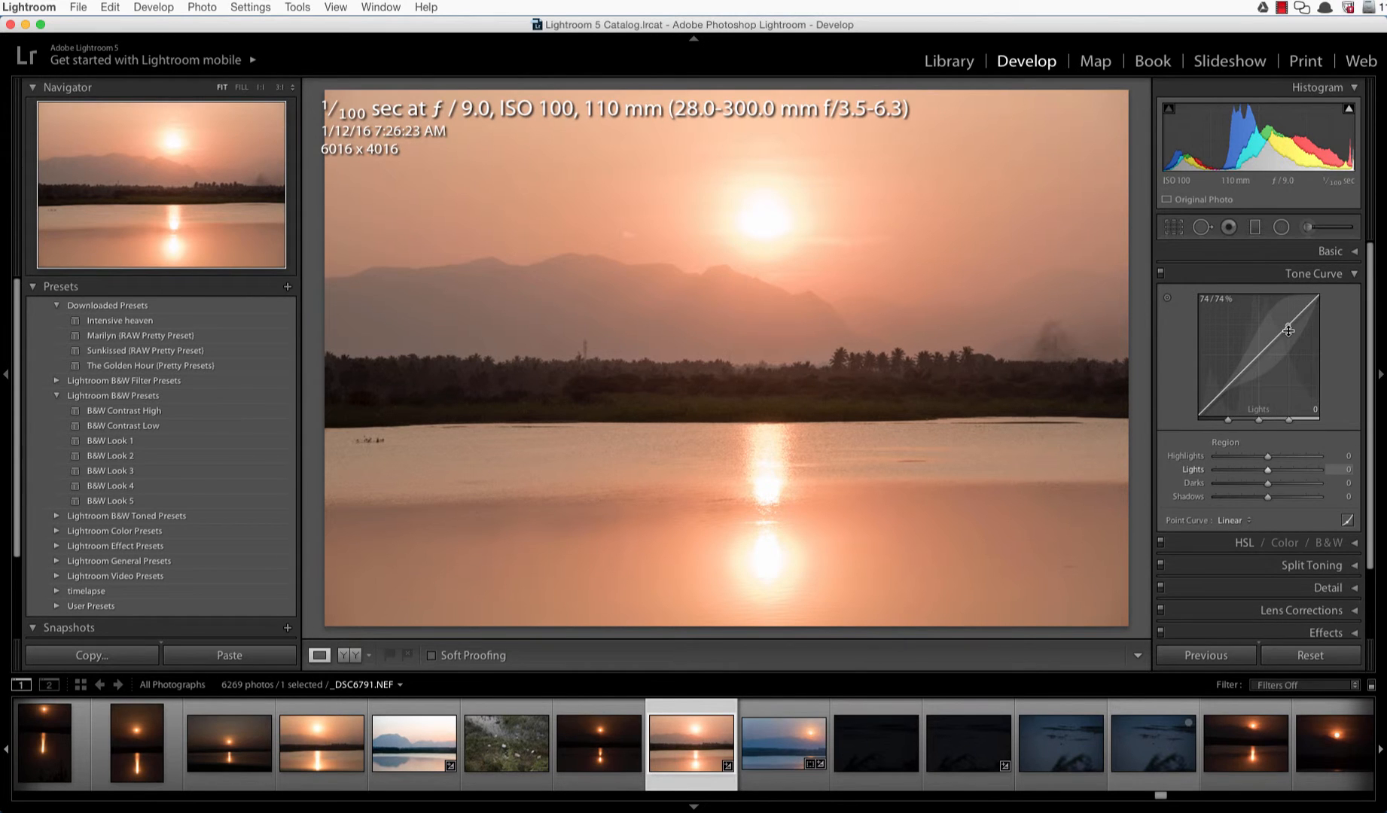
left_click_drag(1288, 325, 1288, 317)
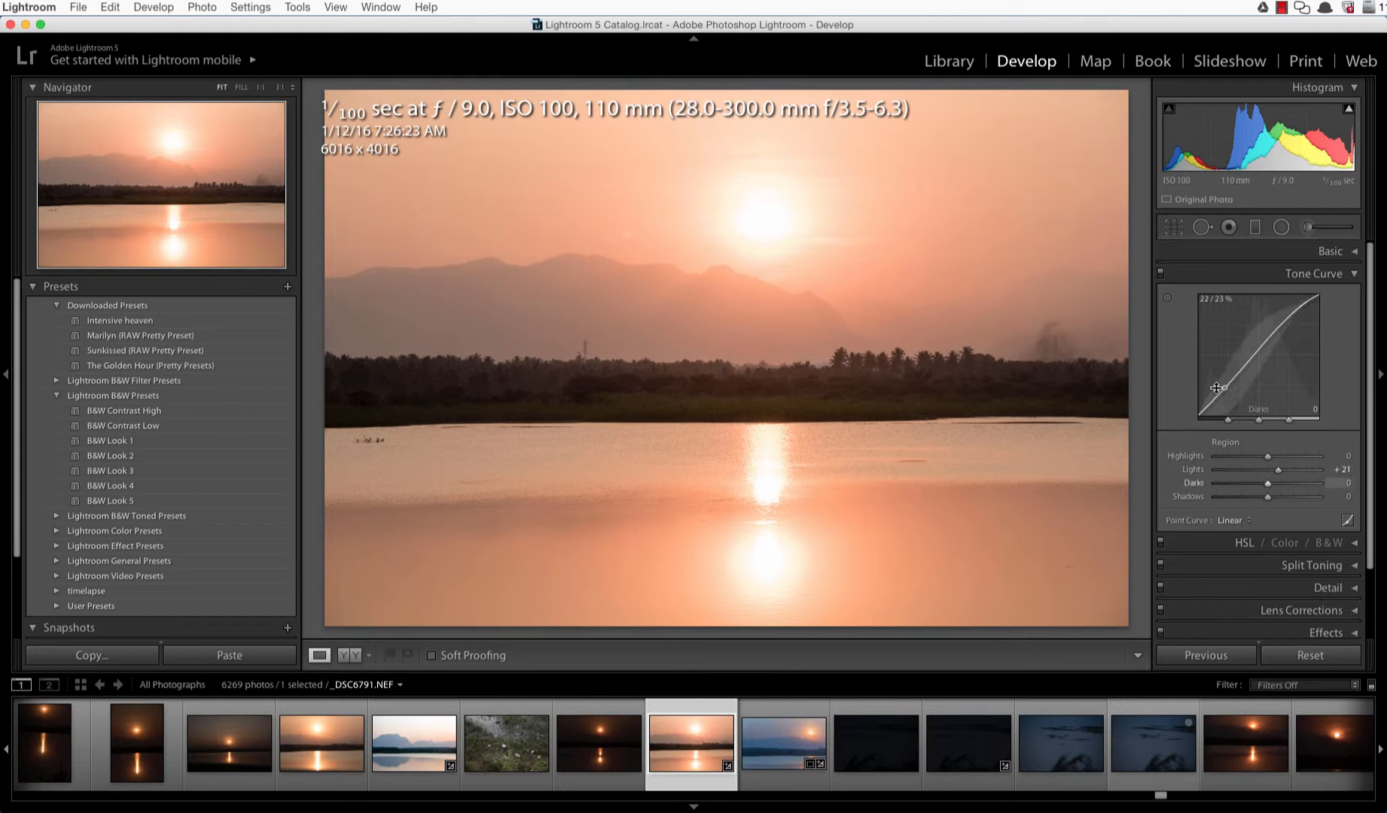
left_click_drag(1232, 380, 1232, 384)
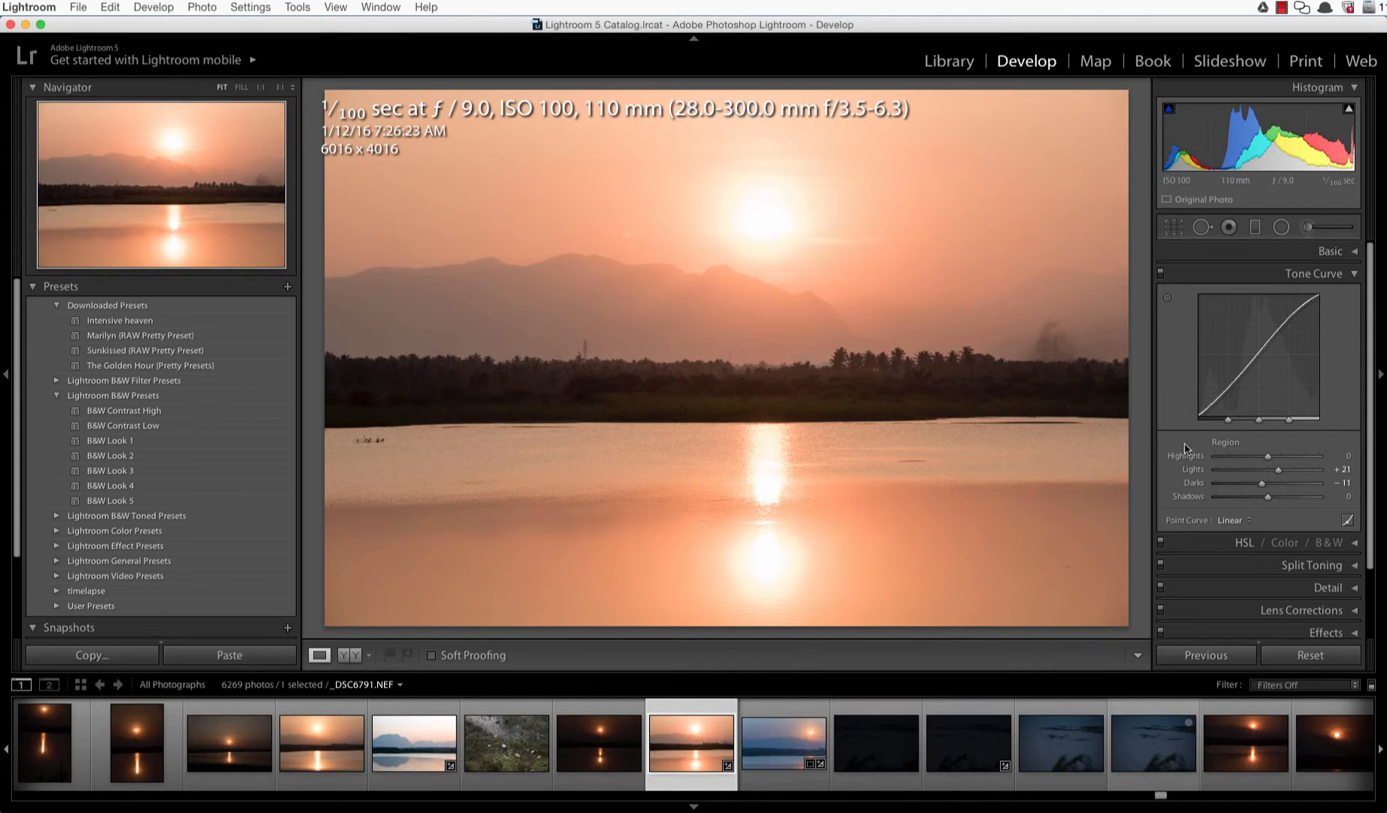
left_click(1325, 274)
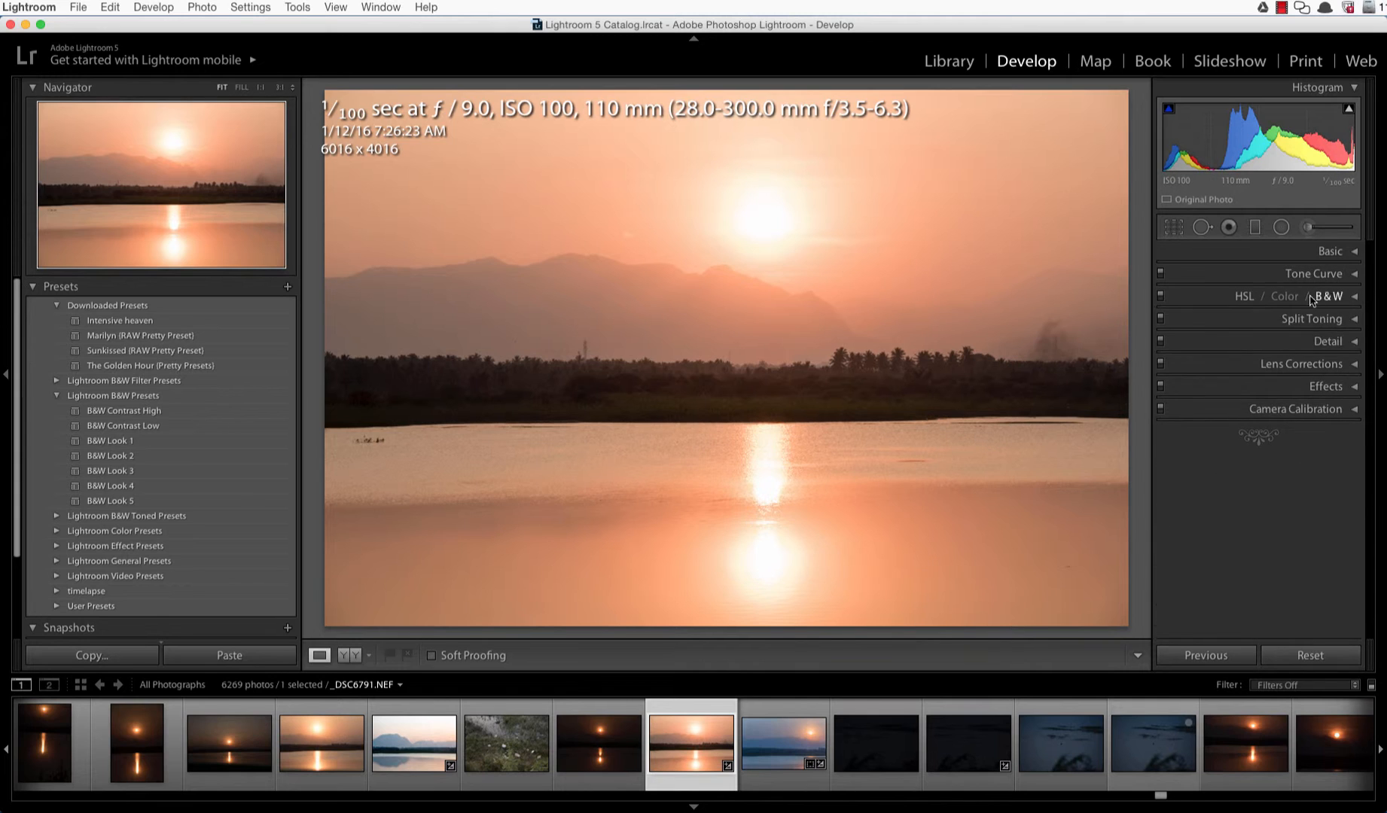
Step: Inspect the HSL luminance sliders without changing them
left_click(1221, 298)
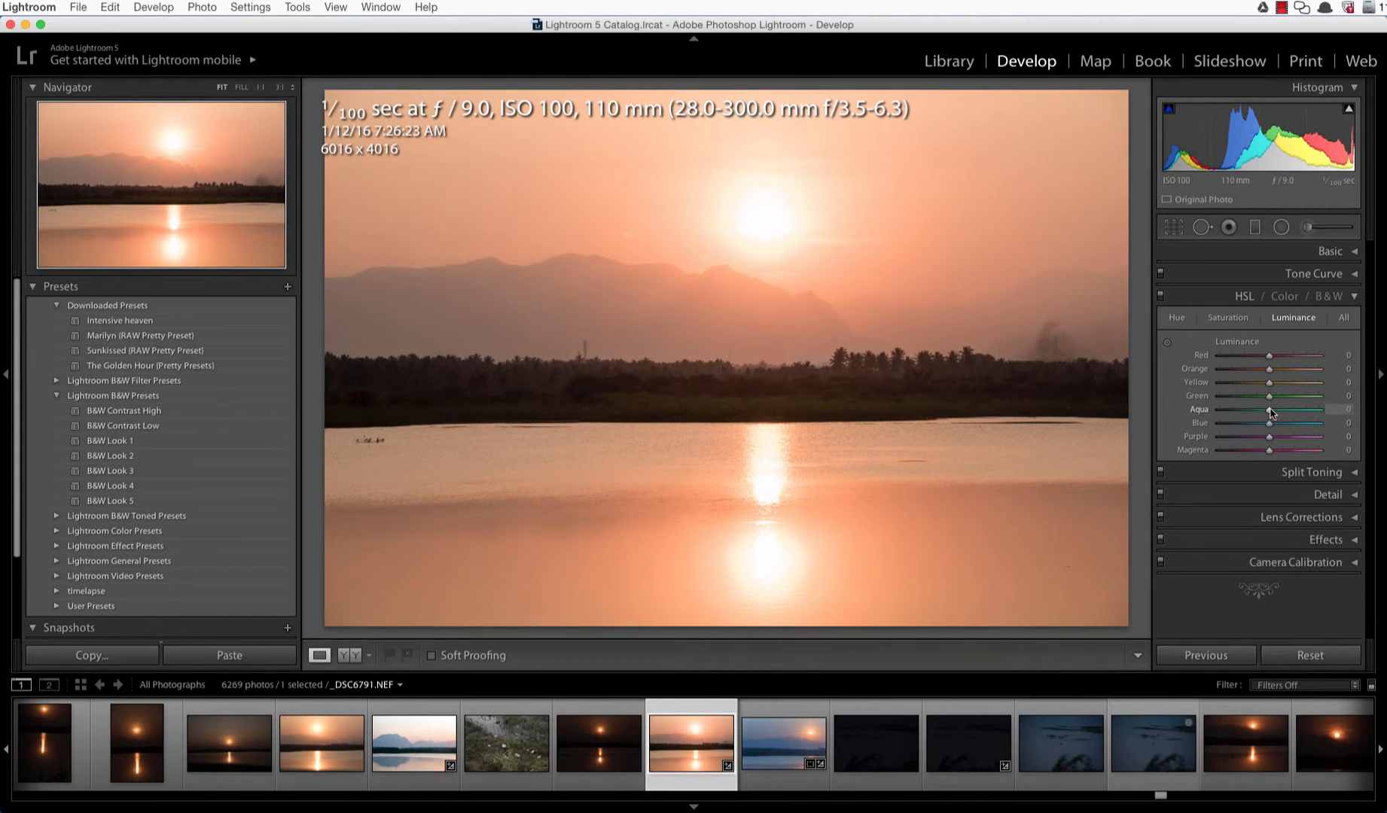
mouse_move(1270, 426)
left_mouse_down()
mouse_move(1253, 430)
mouse_move(1271, 424)
left_mouse_up()
left_click(1209, 297)
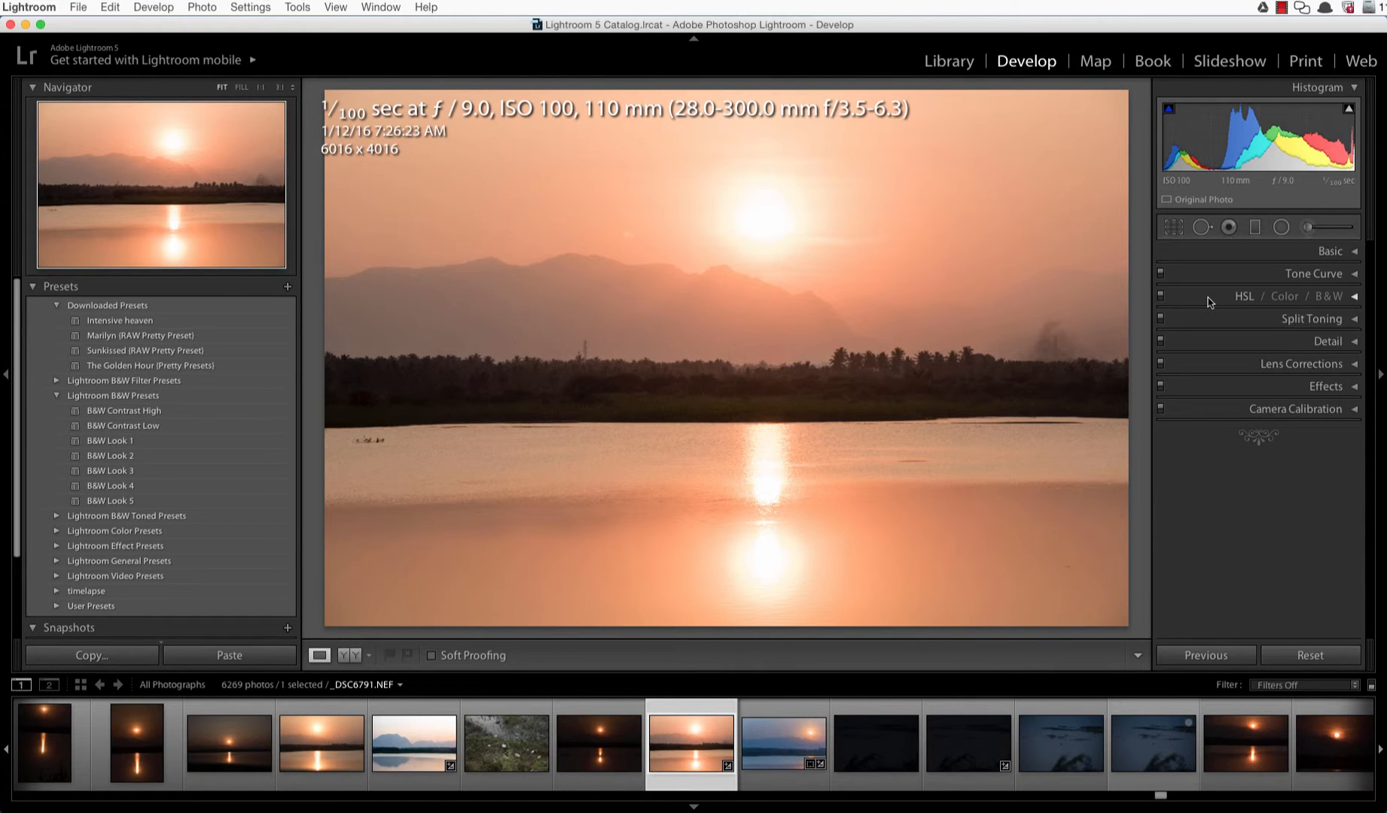
Step: Enable lens profile corrections in the Lens Corrections panel
left_click(1319, 366)
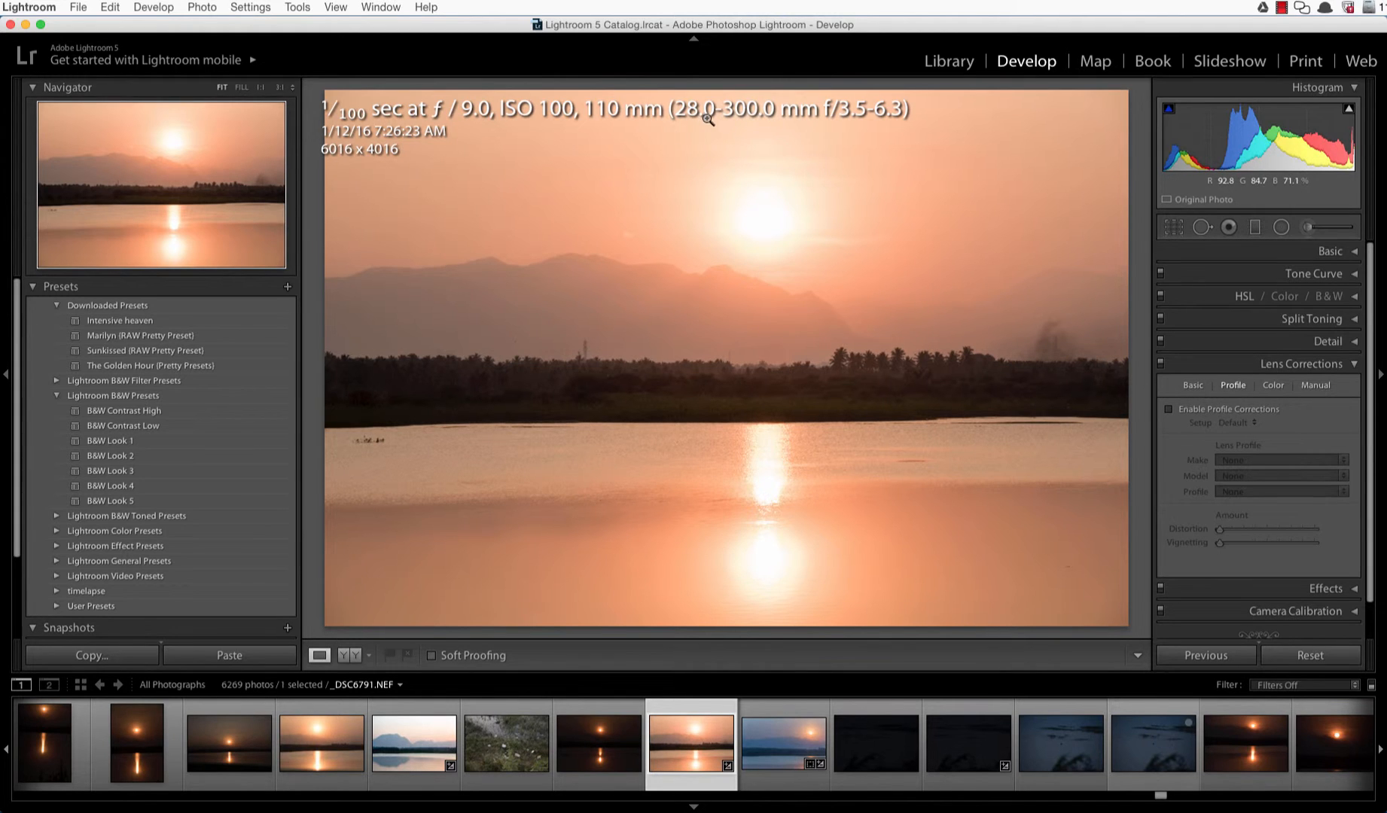
left_click(1206, 413)
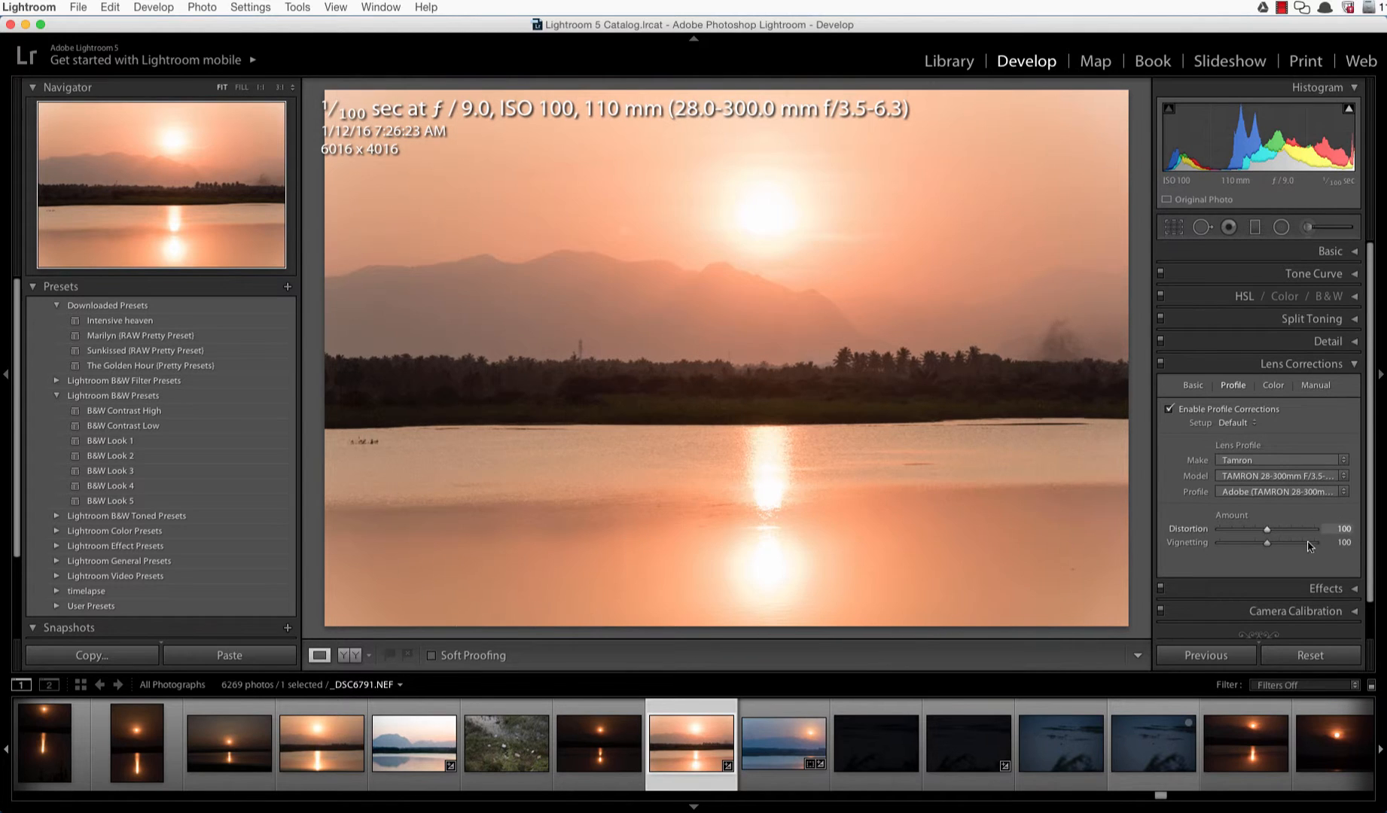
left_click(1256, 534)
left_click(1306, 364)
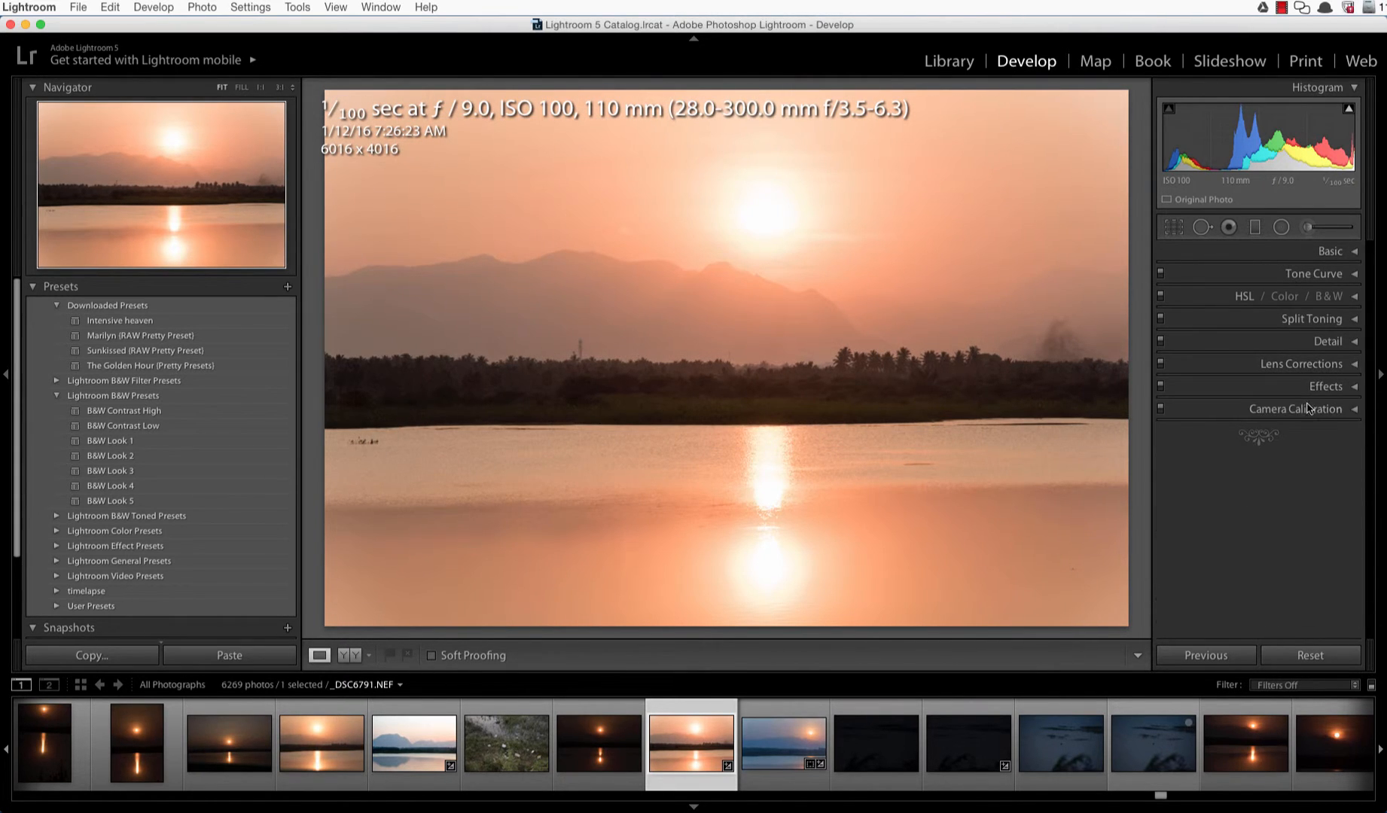
Step: Set the post-crop vignetting Amount to -9 and show the before/after comparison
left_click(1325, 386)
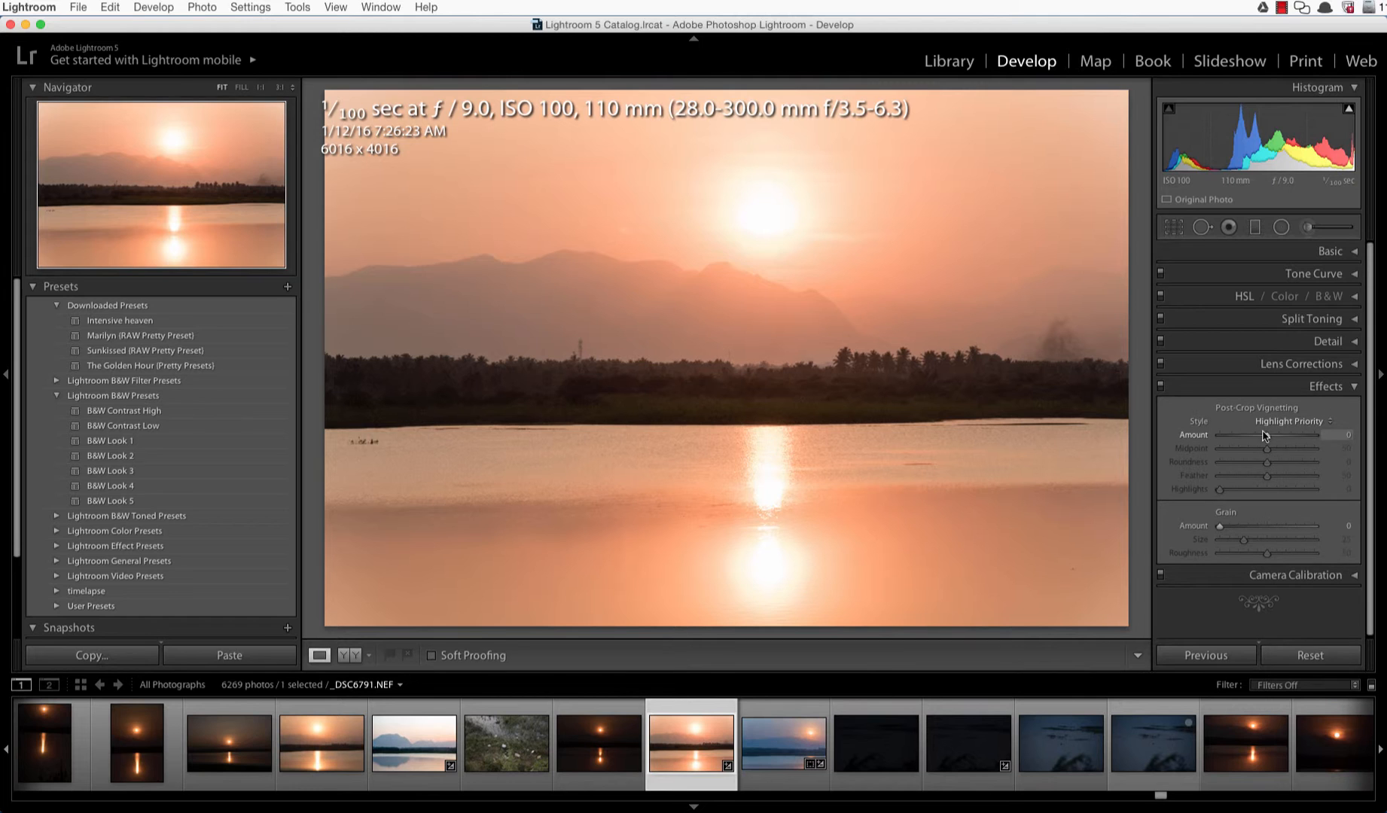
mouse_move(1268, 440)
left_mouse_down()
mouse_move(1227, 443)
mouse_move(1266, 443)
left_mouse_up()
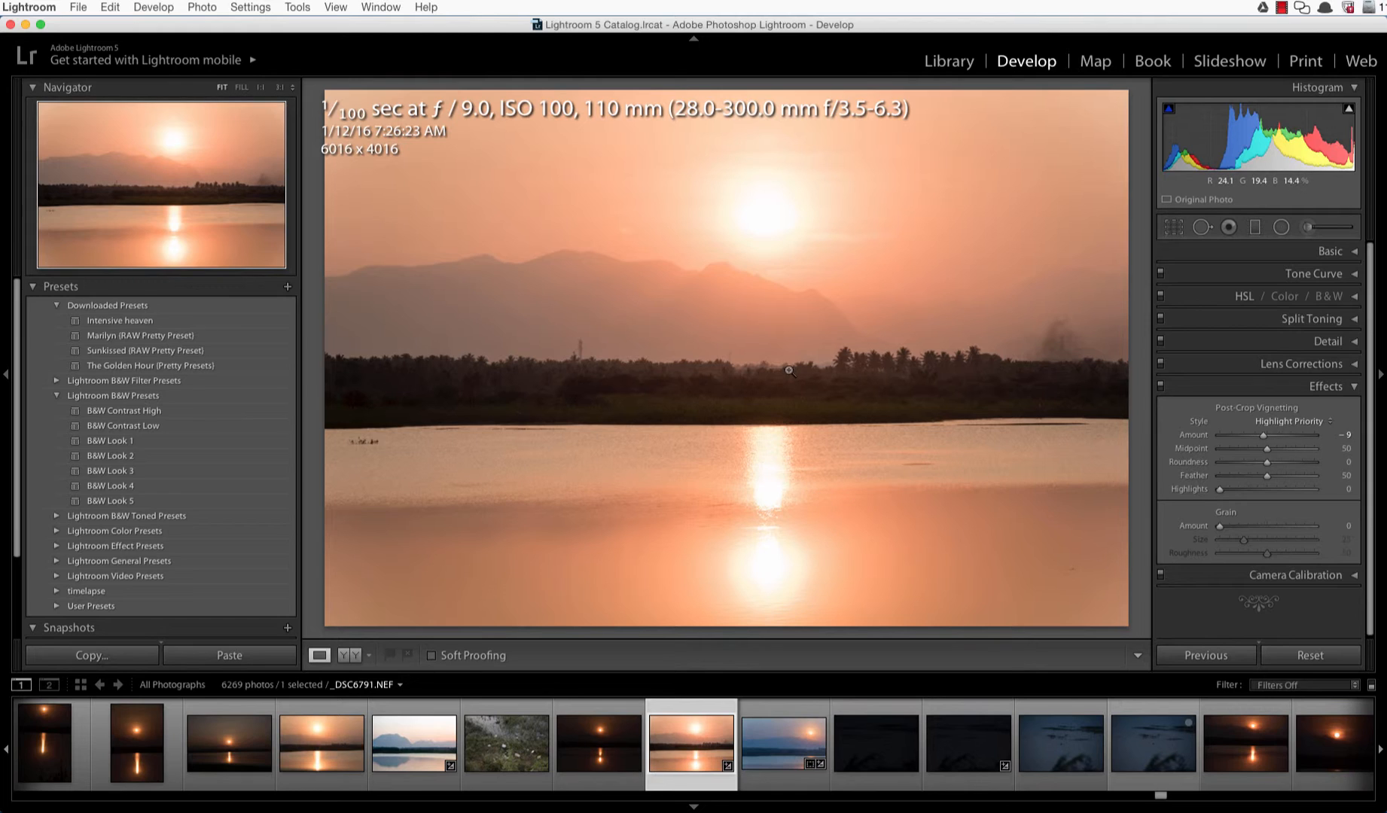
left_click(356, 658)
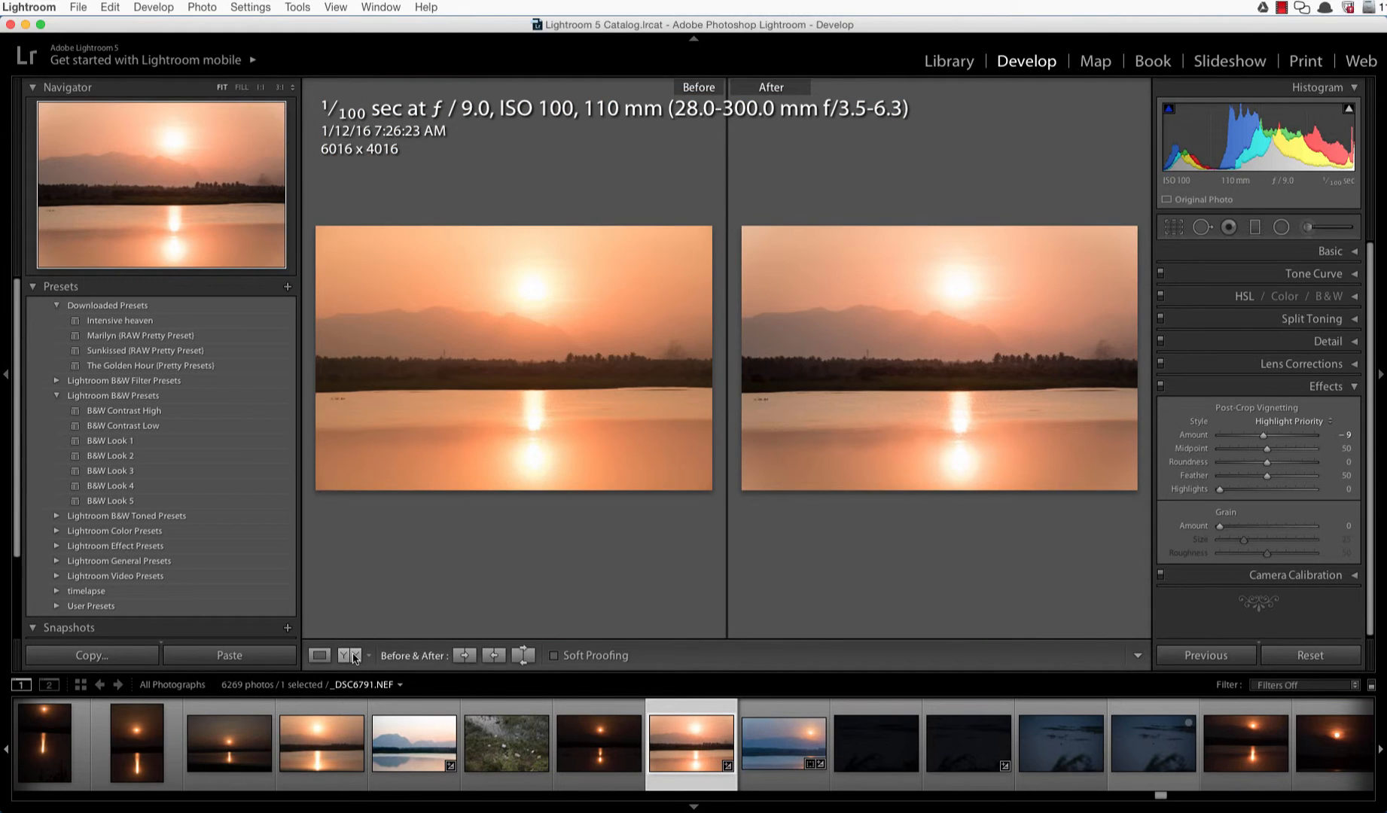